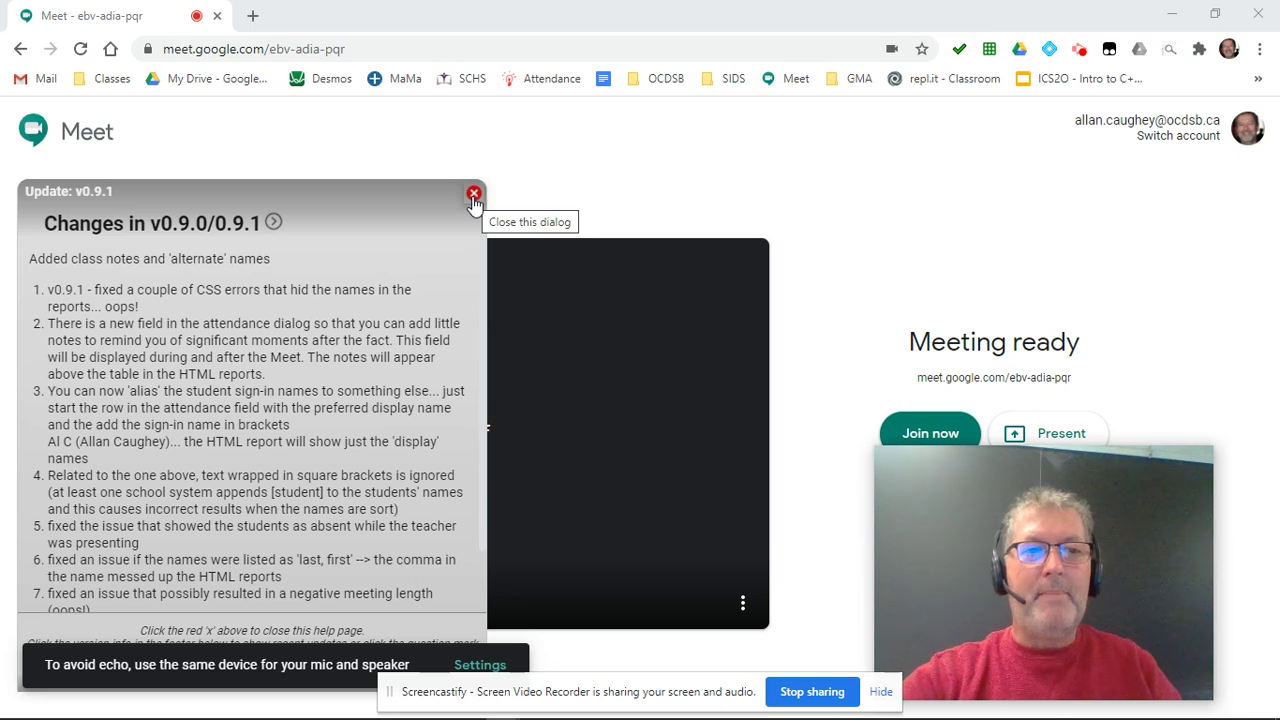
Close the version update notes and look over the attendance class list and its class options.
{"action": "left_click", "coordinate": [474, 195]}
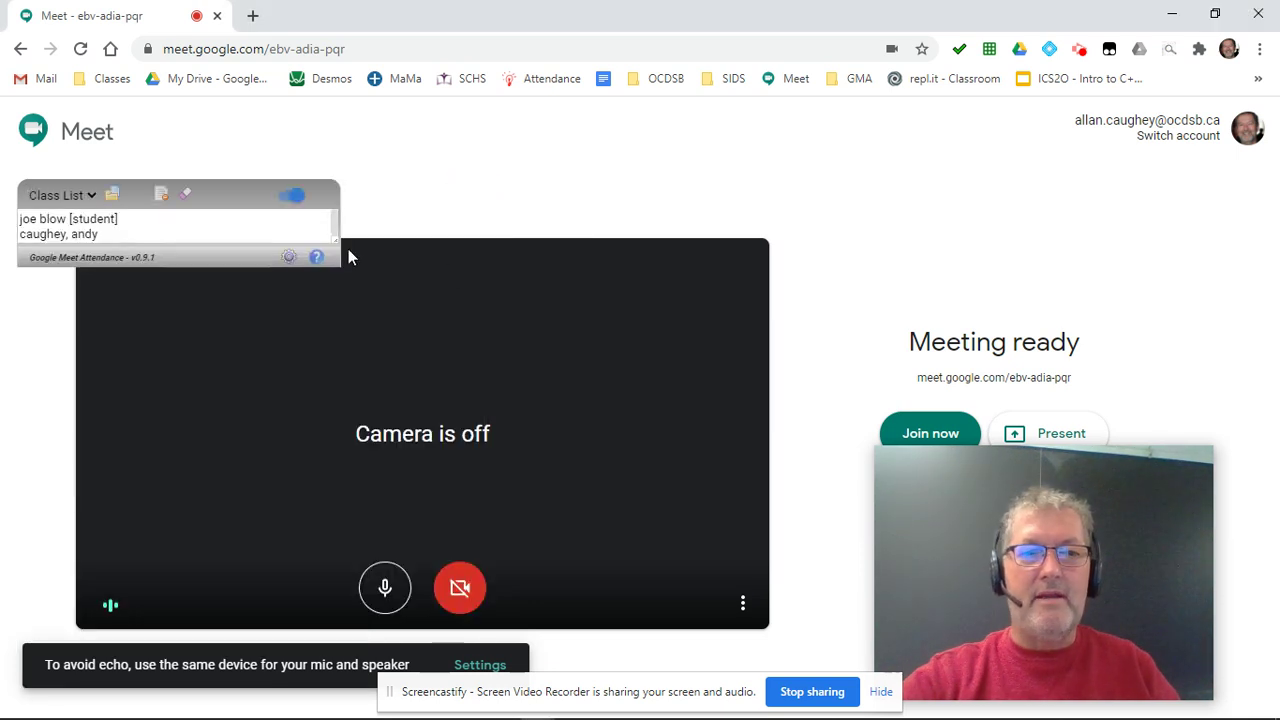
{"action": "left_click", "coordinate": [263, 223]}
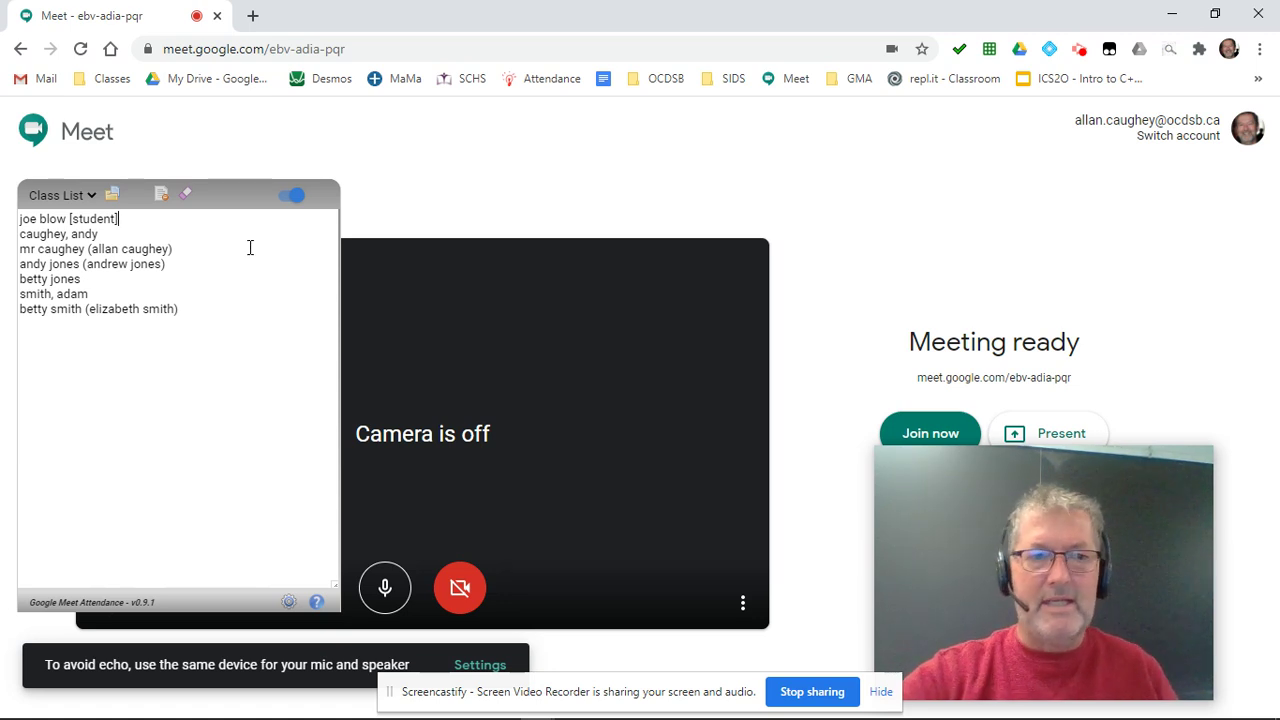
{"action": "left_click", "coordinate": [72, 196]}
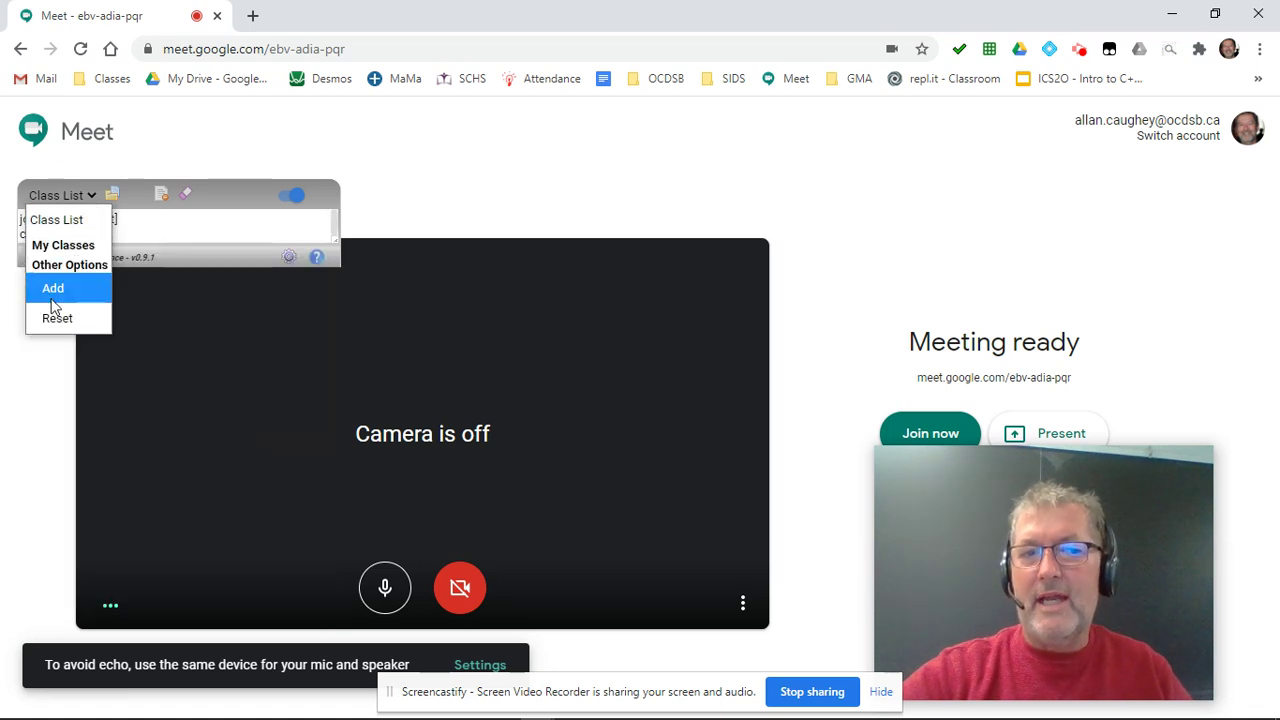
{"action": "left_click", "coordinate": [162, 226]}
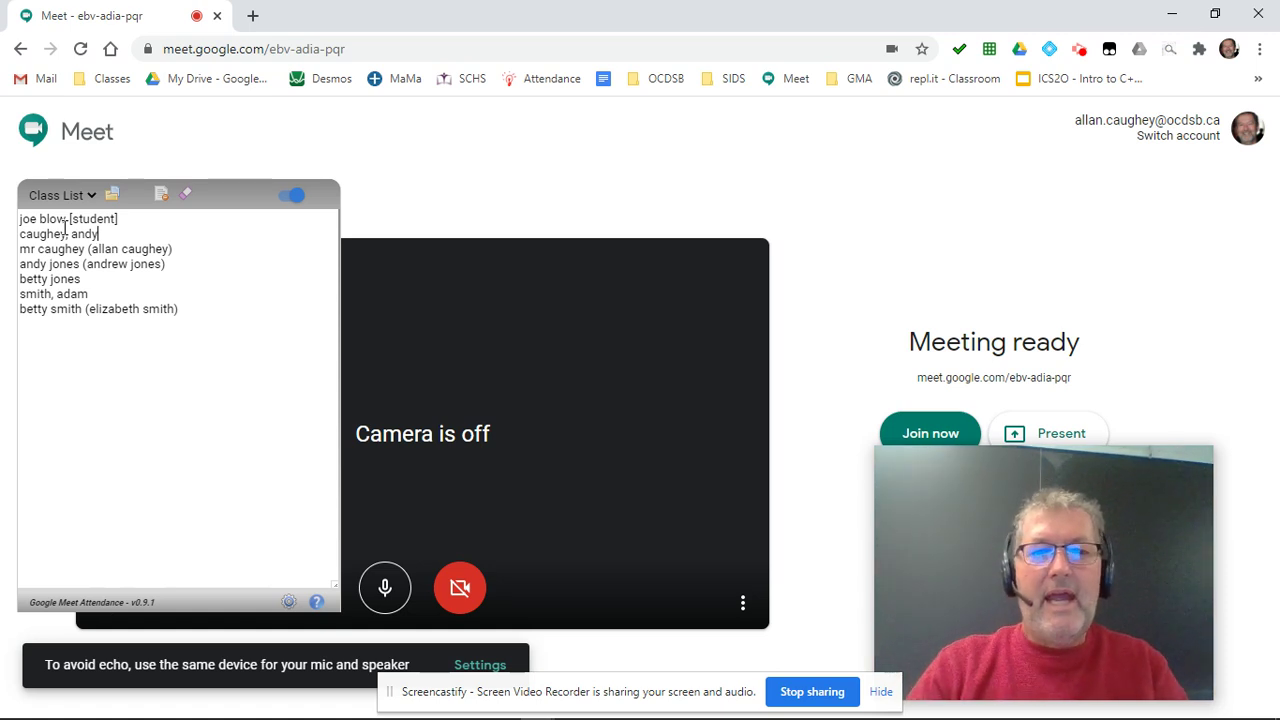
Highlight the bracketed sign-in name on the third row of the class list.
{"action": "left_click", "coordinate": [143, 250]}
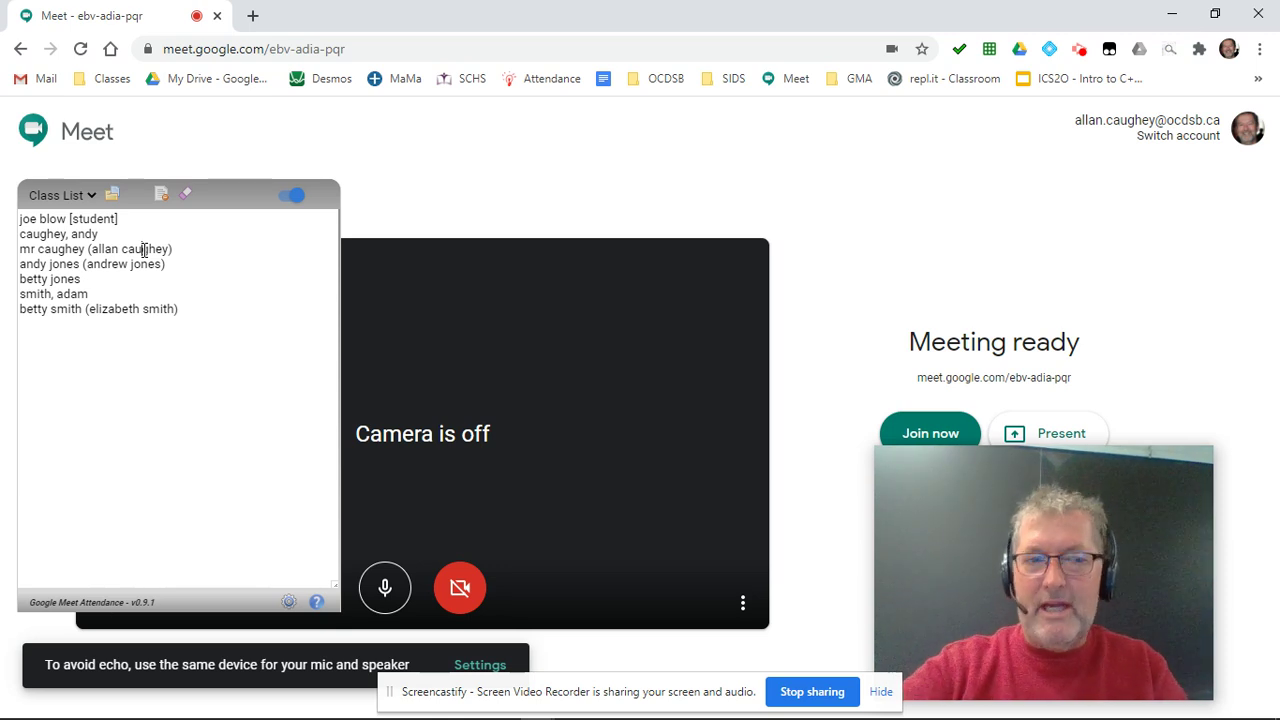
{"action": "left_click", "coordinate": [139, 249]}
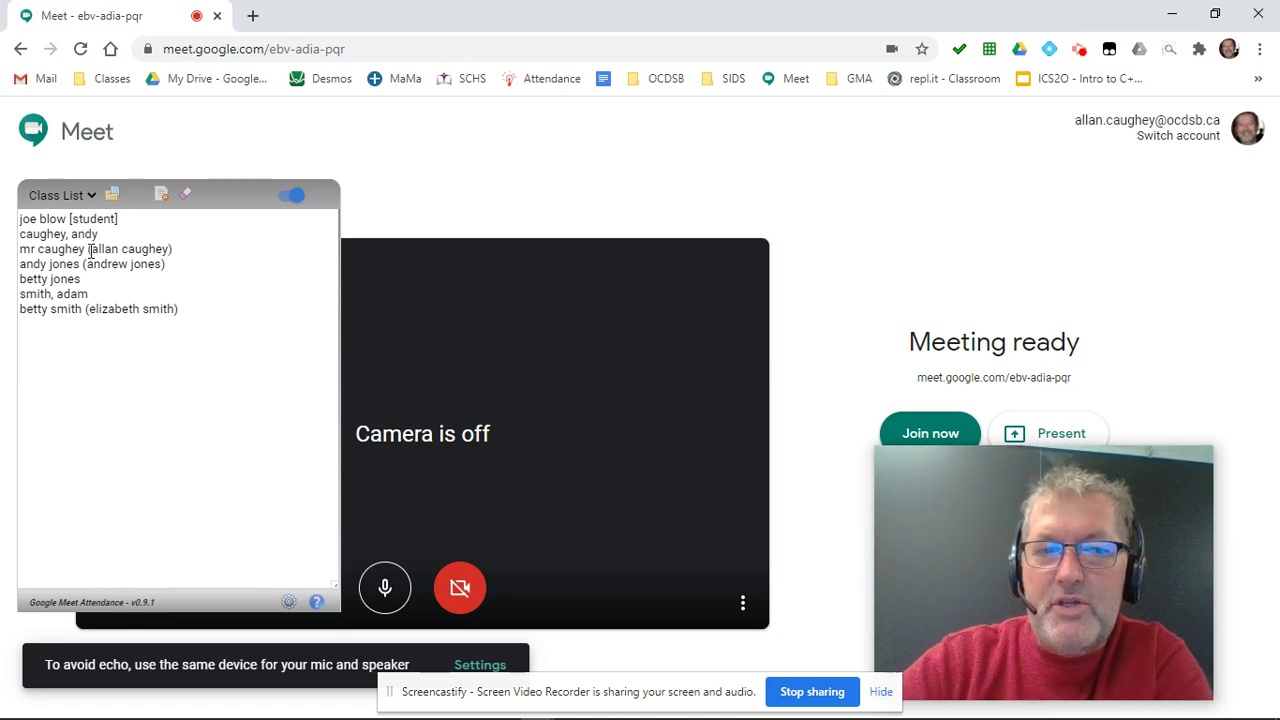
{"action": "left_click", "coordinate": [89, 249]}
{"action": "left_click_drag", "start_coordinate": [91, 252], "coordinate": [172, 251]}
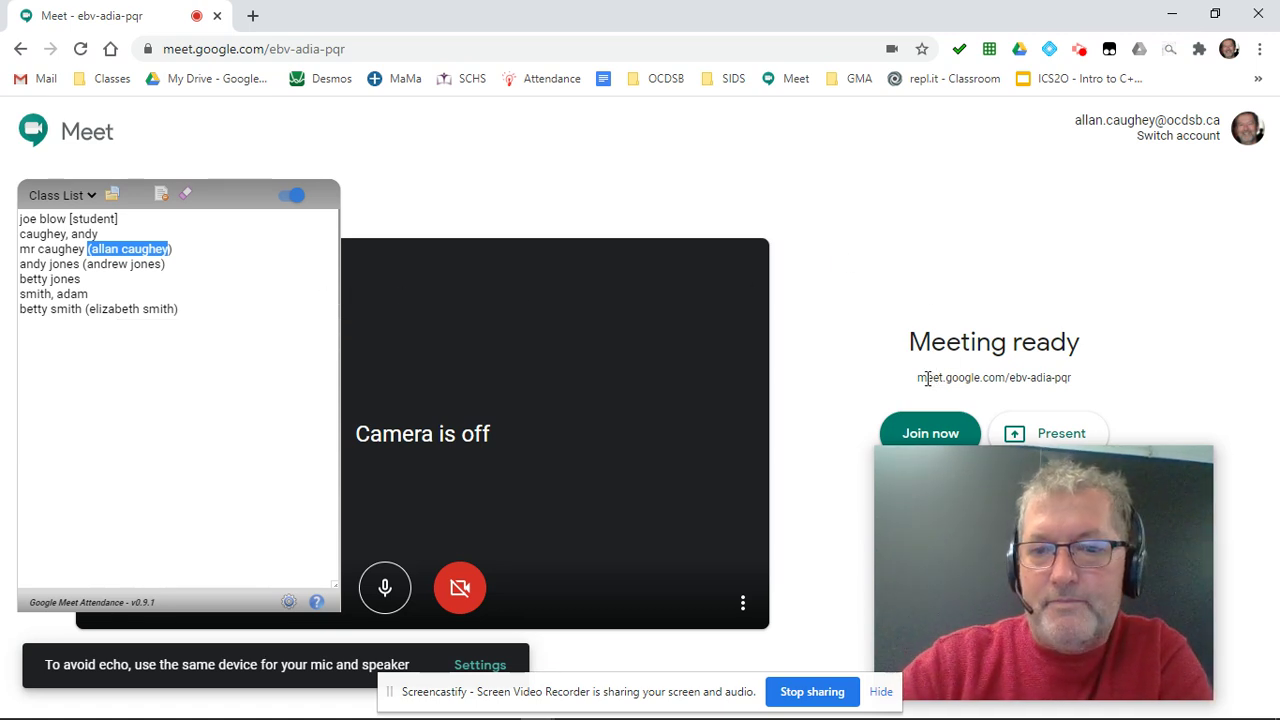
Join the meeting, dismissing its opening dialogs, and switch on grid view.
{"action": "left_click", "coordinate": [934, 432]}
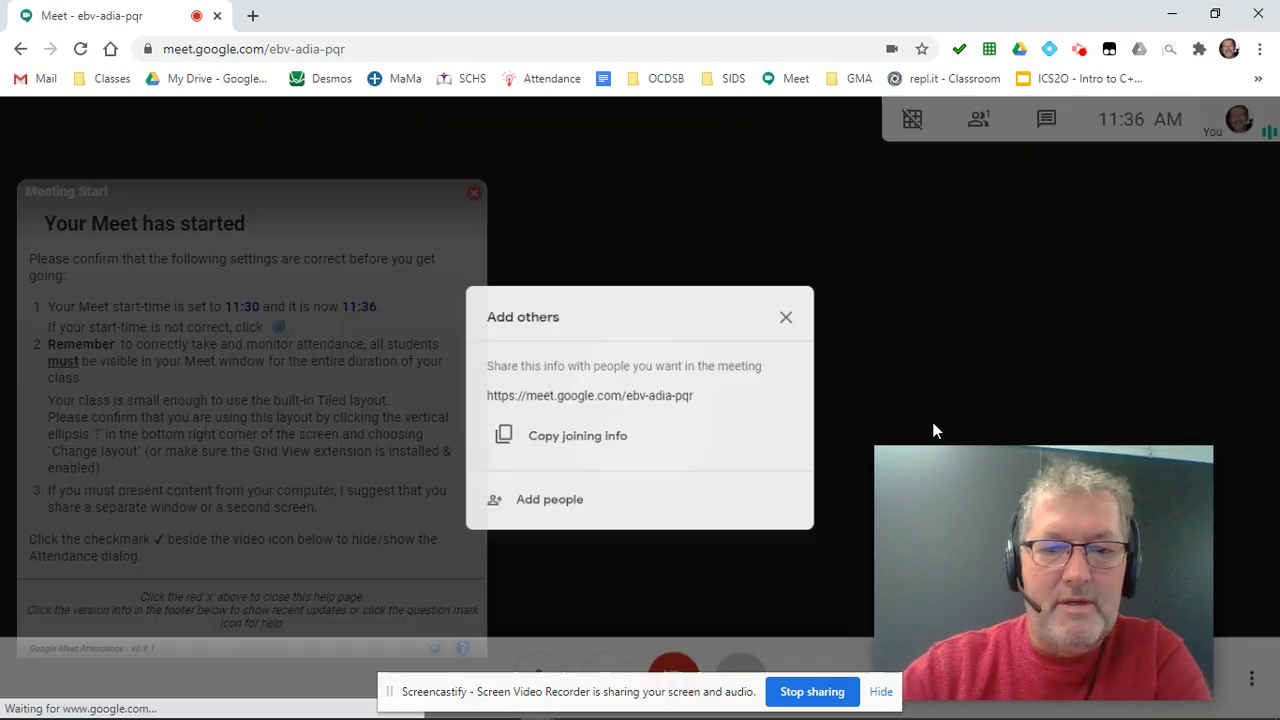
{"action": "left_click", "coordinate": [797, 310]}
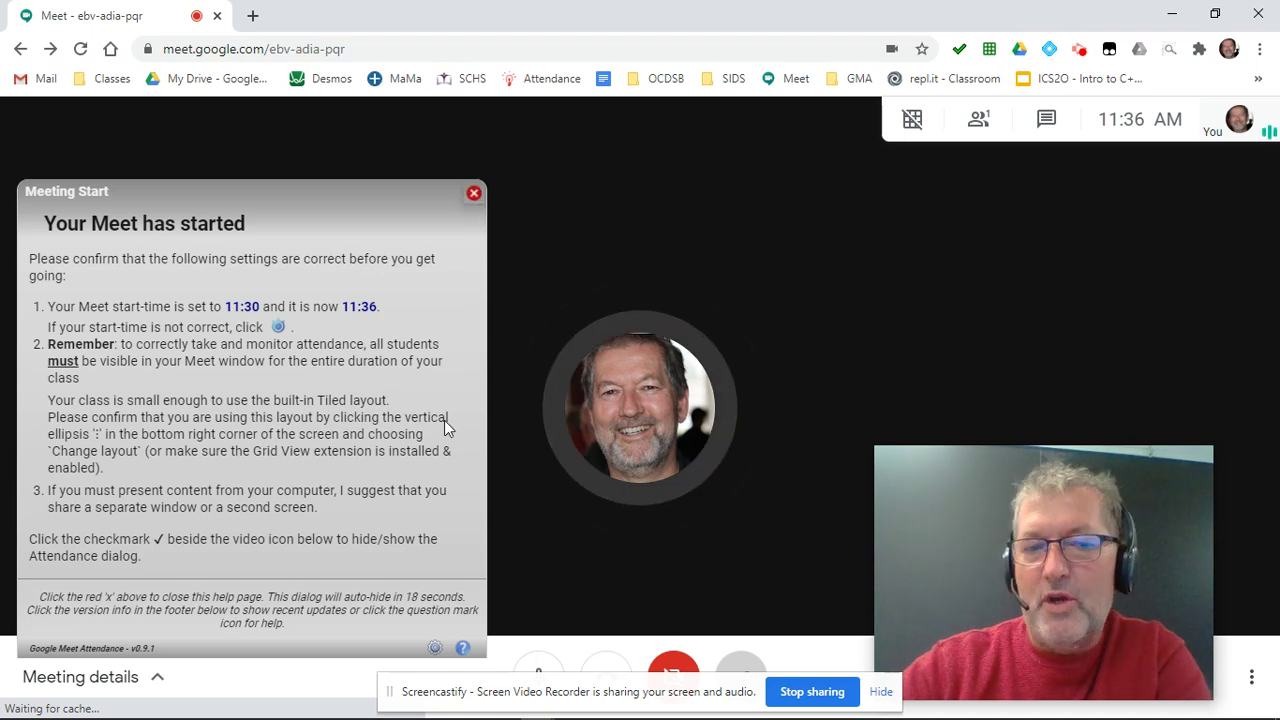
{"action": "left_click", "coordinate": [474, 195]}
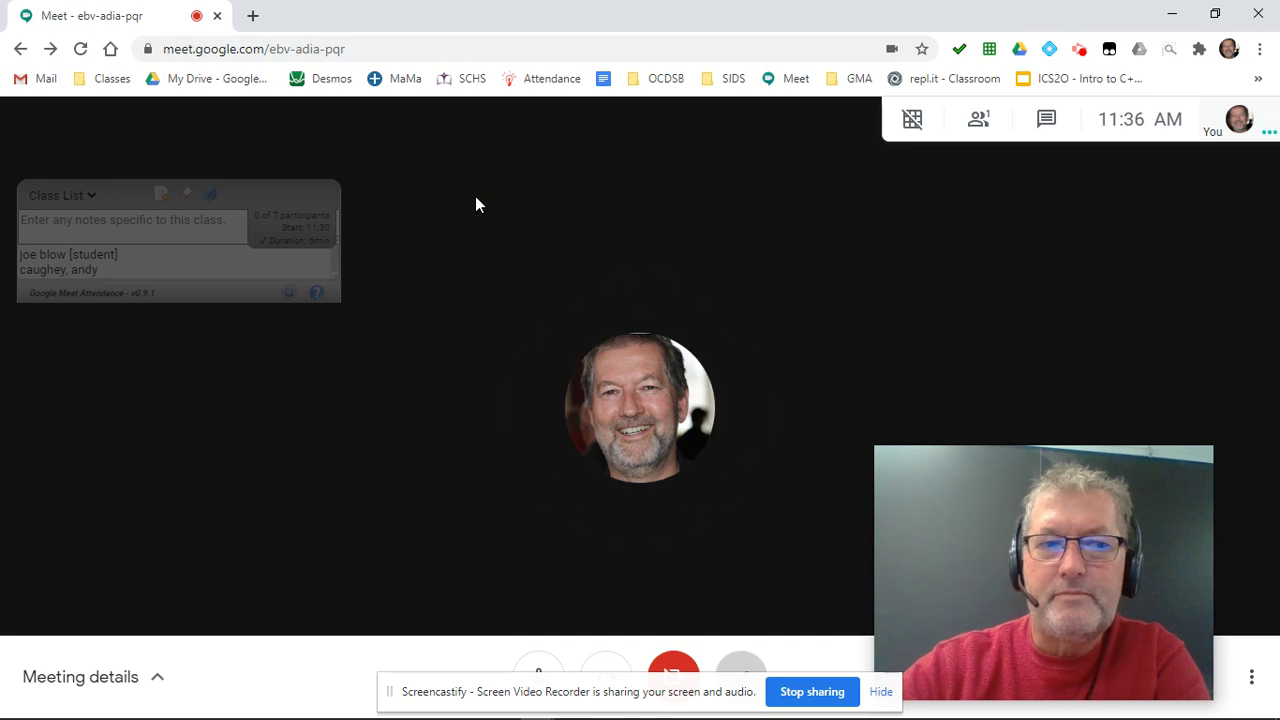
{"action": "mouse_move", "coordinate": [910, 140]}
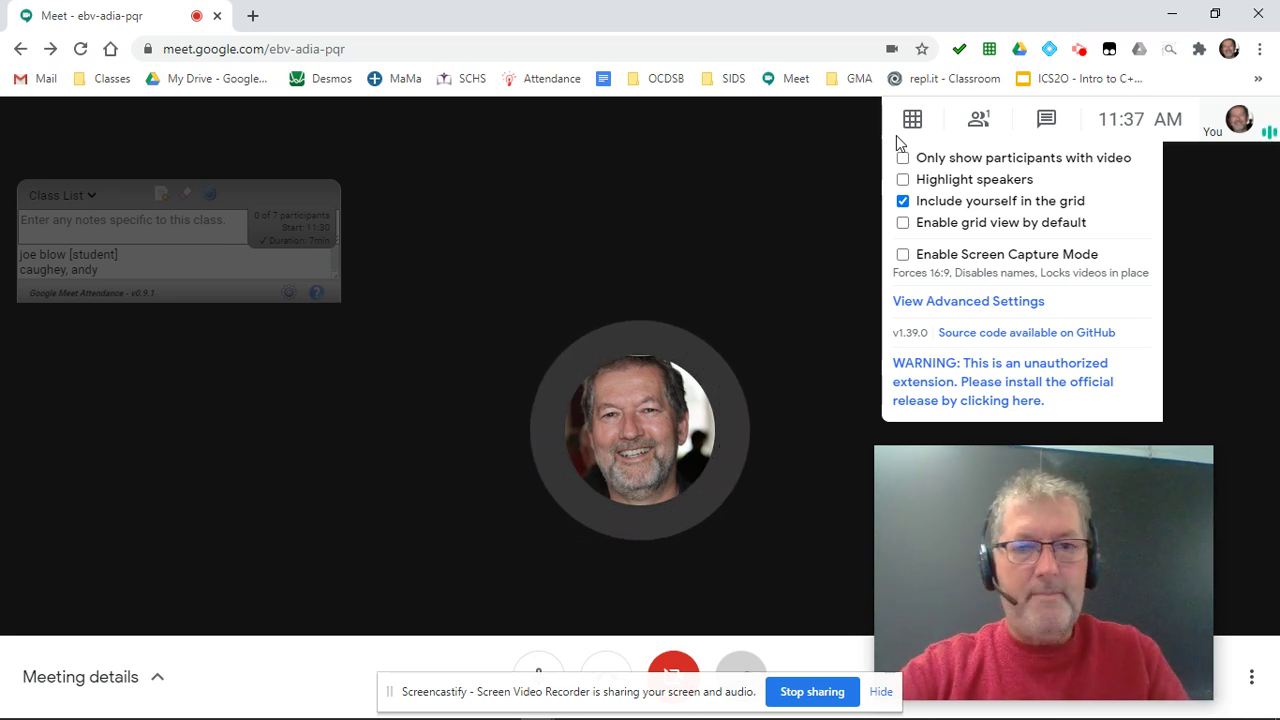
Ask to join as the guest from the incognito window, and admit that guest in the host's meeting window.
{"action": "key", "text": "alt+Tab"}
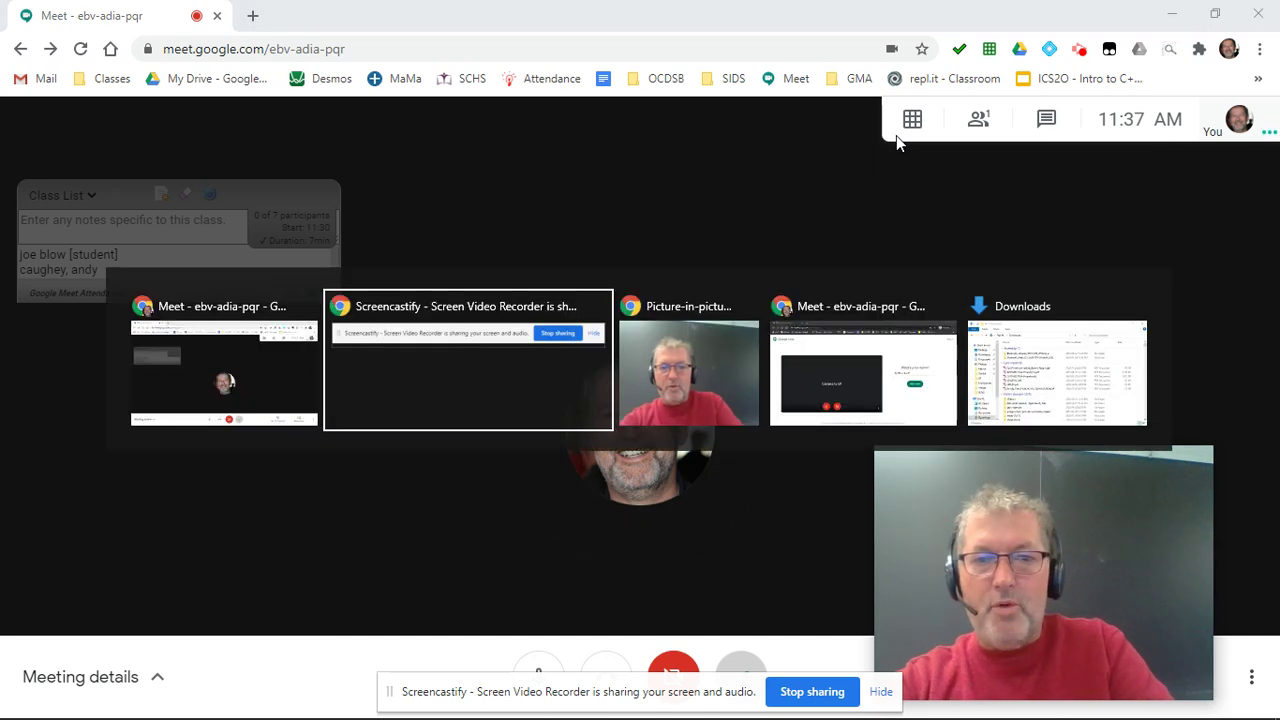
{"action": "key", "text": "alt+Tab"}
{"action": "key", "text": "alt+Tab"}
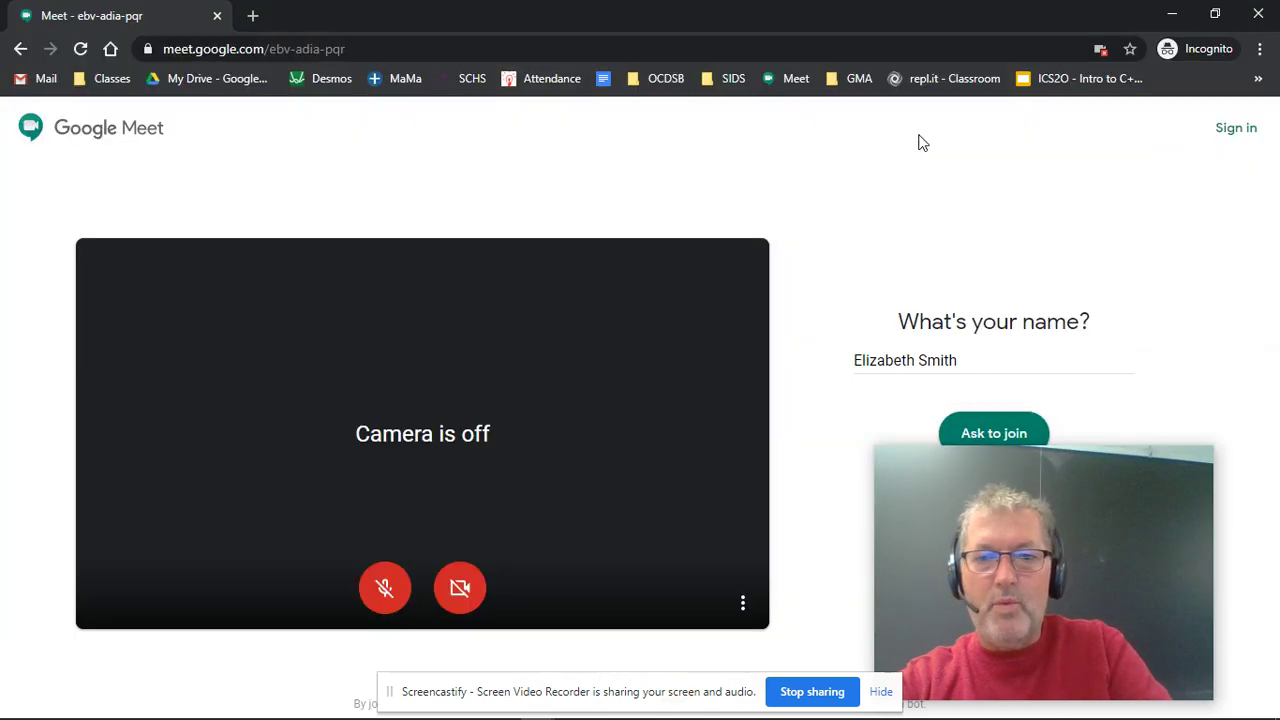
{"action": "left_click", "coordinate": [1017, 432]}
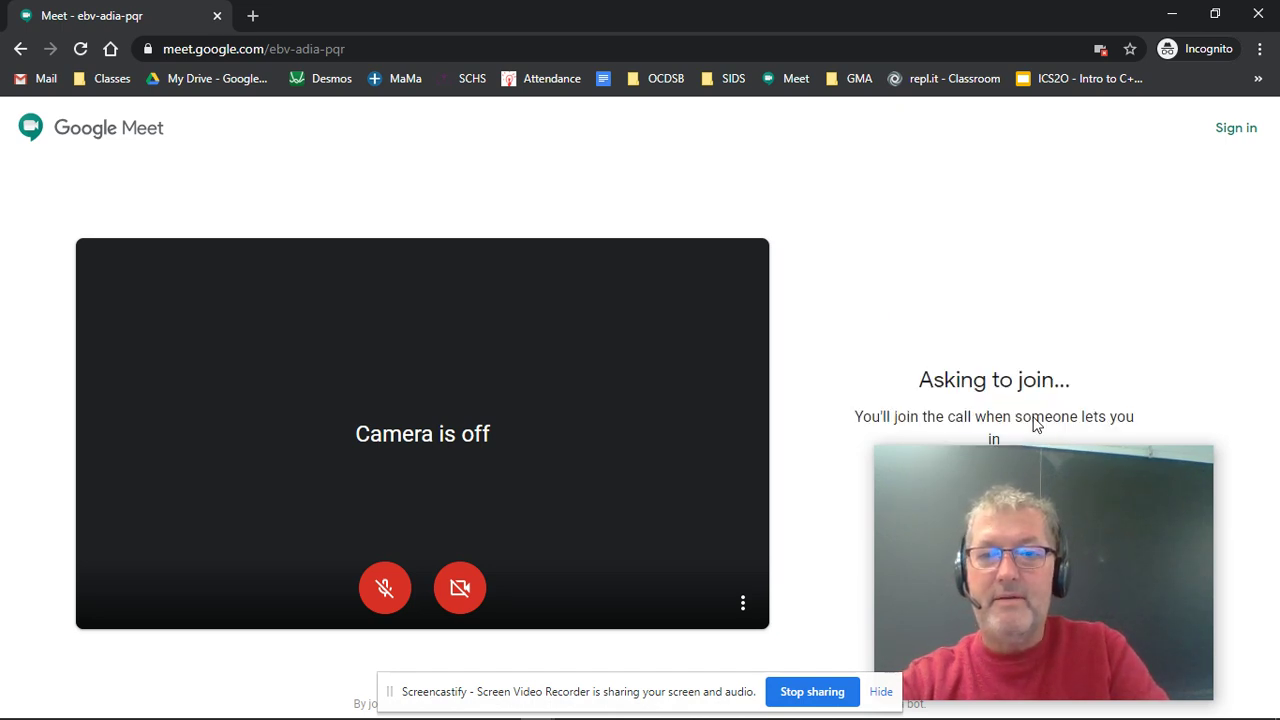
{"action": "key", "text": "alt+Tab"}
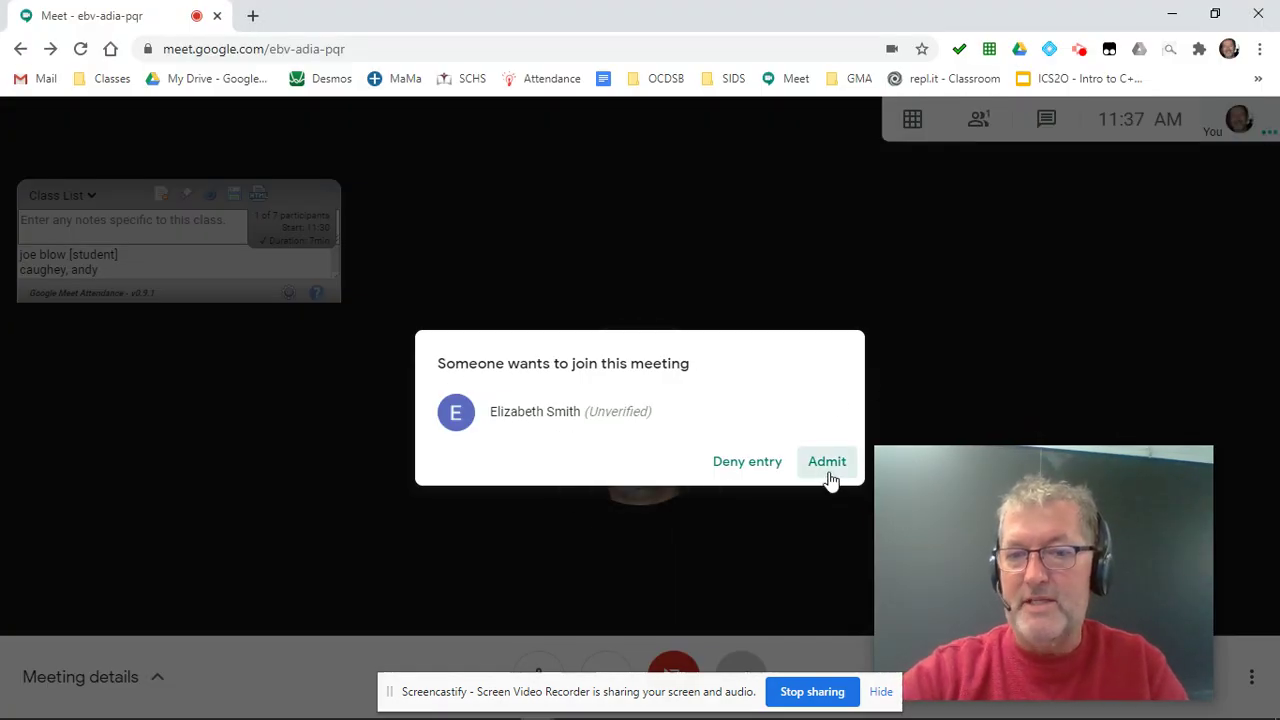
{"action": "left_click", "coordinate": [828, 478]}
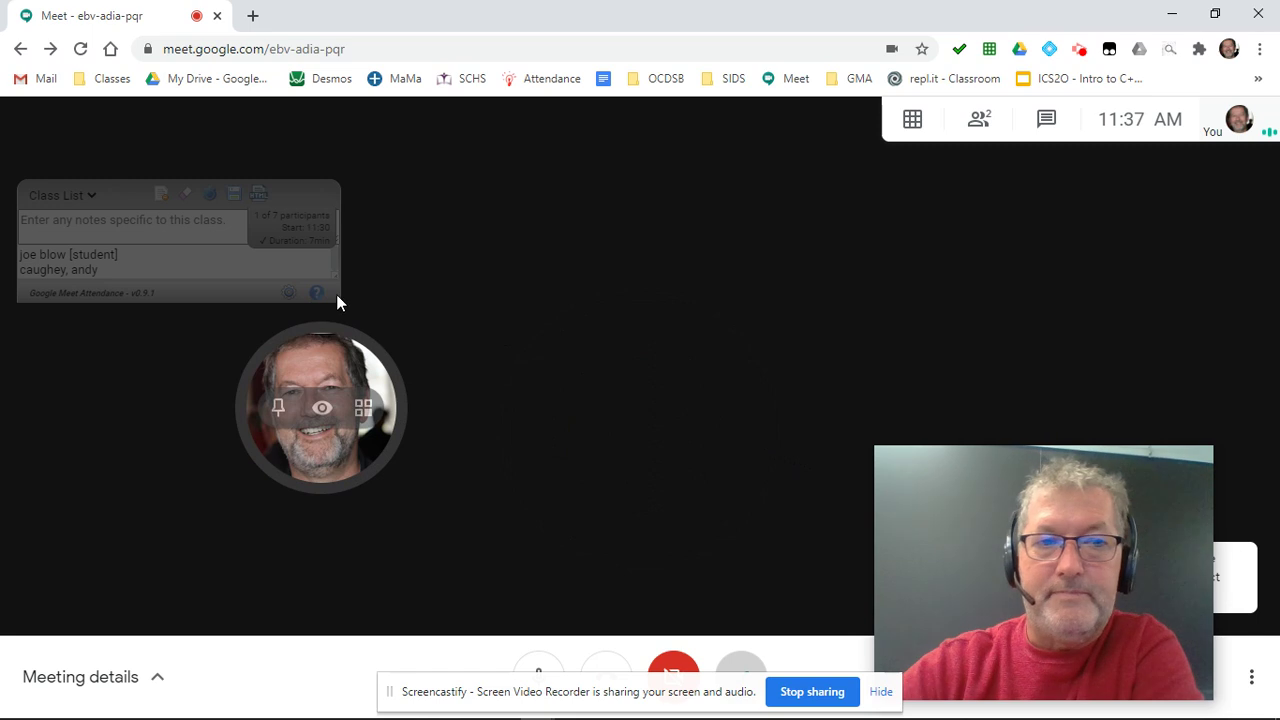
Enter the class note "this is a class note", followed by two blank lines and "ta da", in the attendance notes.
{"action": "mouse_move", "coordinate": [200, 251]}
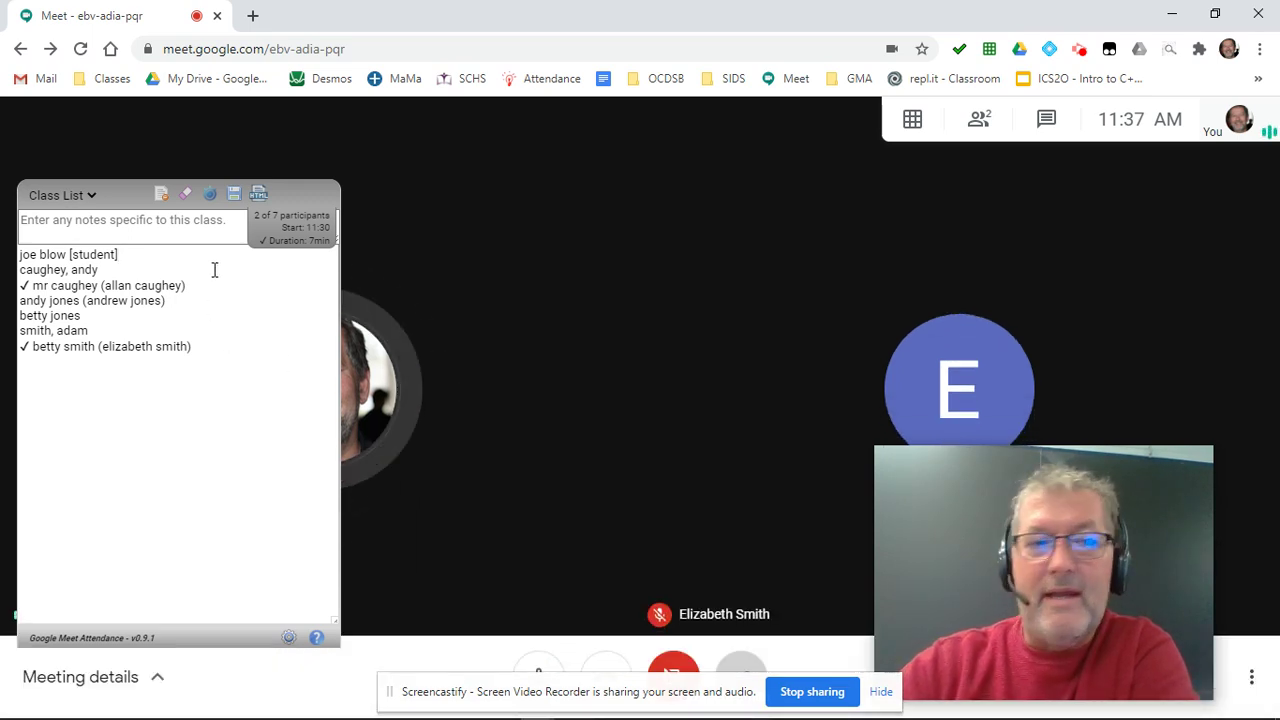
{"action": "left_click", "coordinate": [193, 220]}
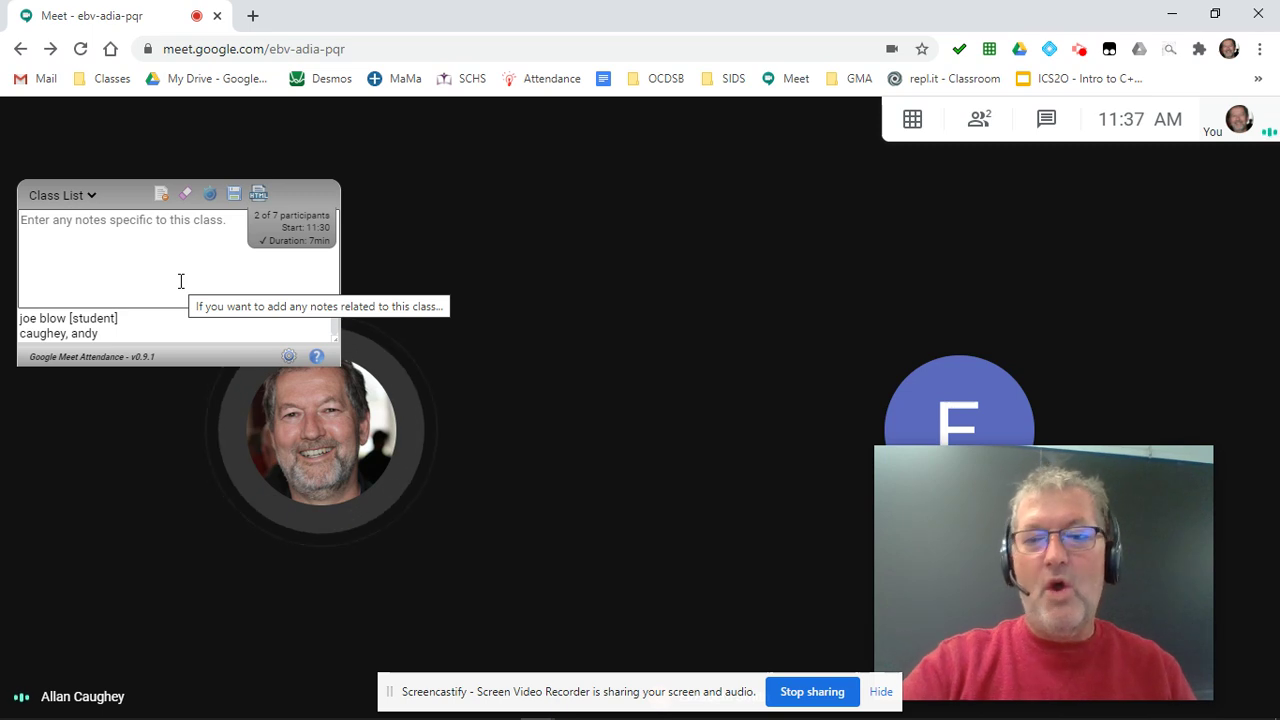
{"action": "left_click", "coordinate": [181, 281]}
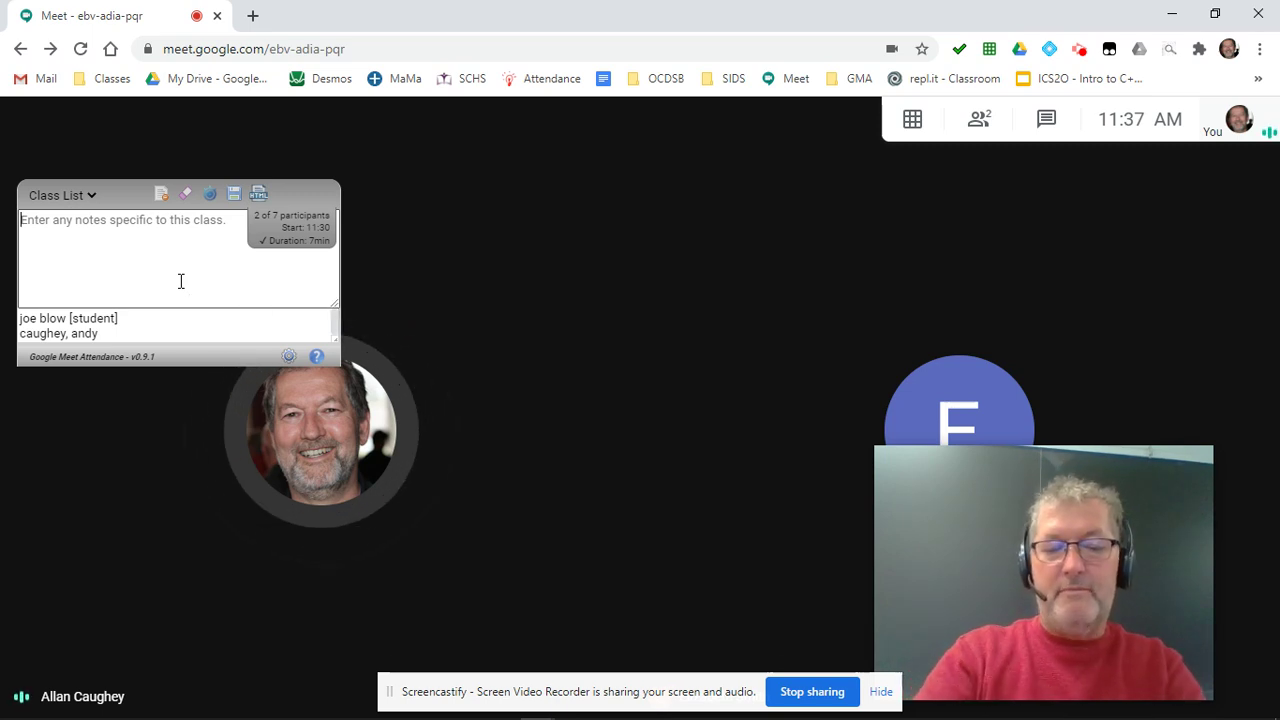
{"action": "type", "text": "th"}
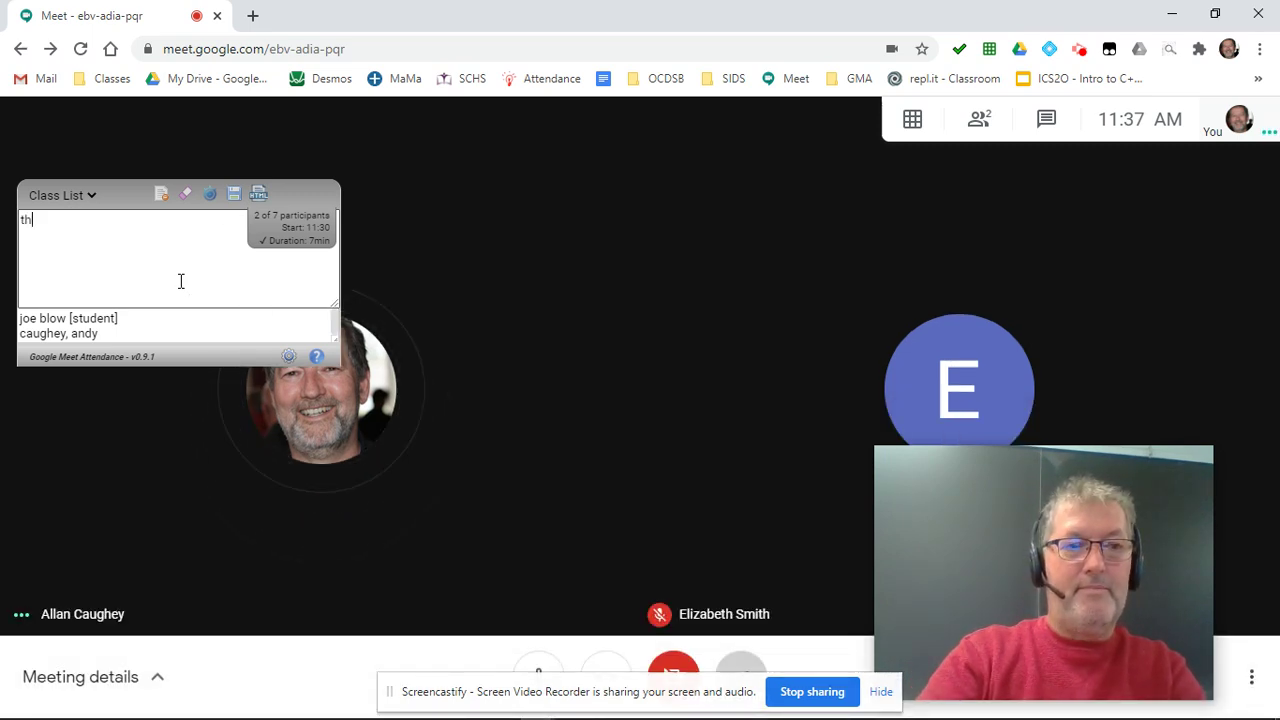
{"action": "type", "text": "is is a"}
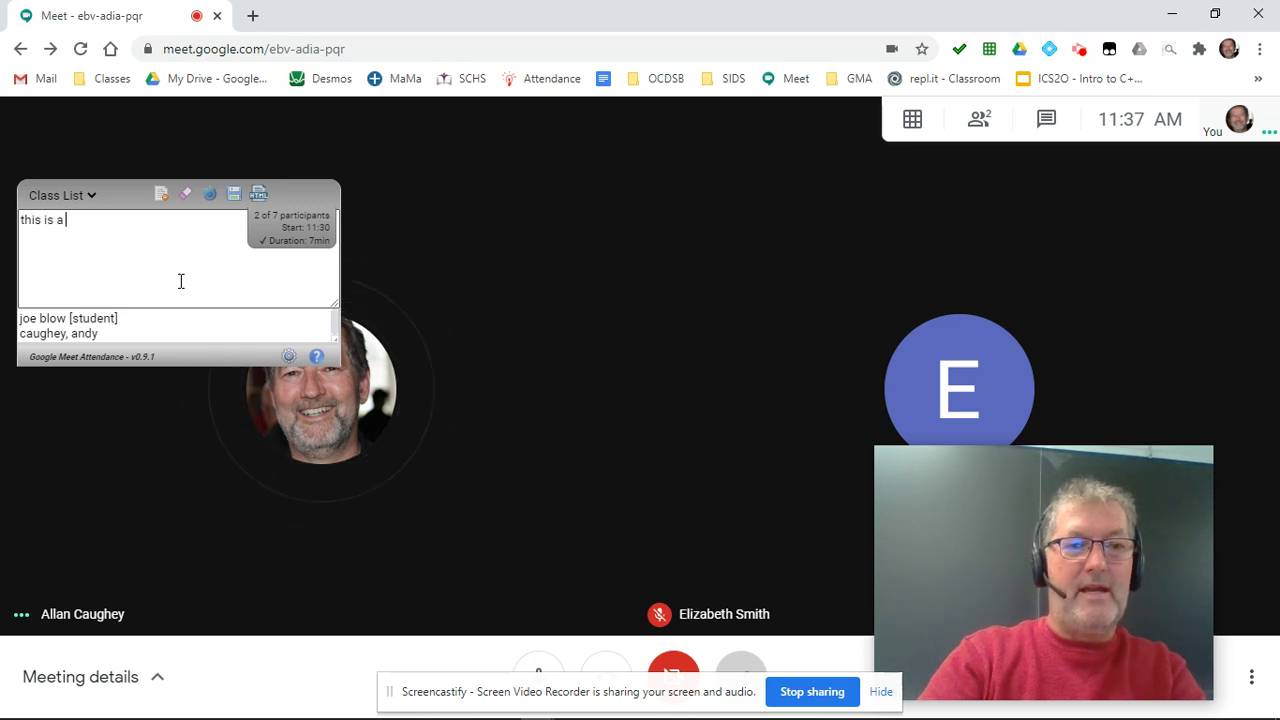
{"action": "type", "text": " class note"}
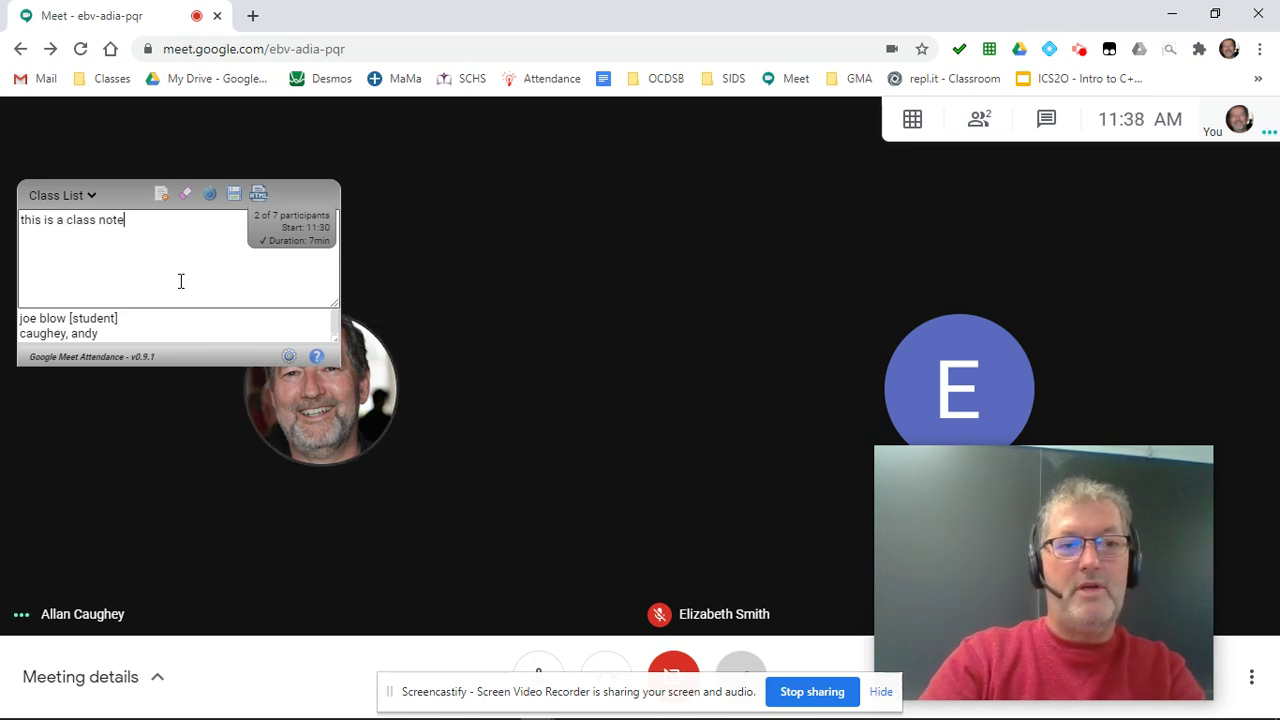
{"action": "key", "text": "Return"}
{"action": "key", "text": "Return"}
{"action": "key", "text": "Return"}
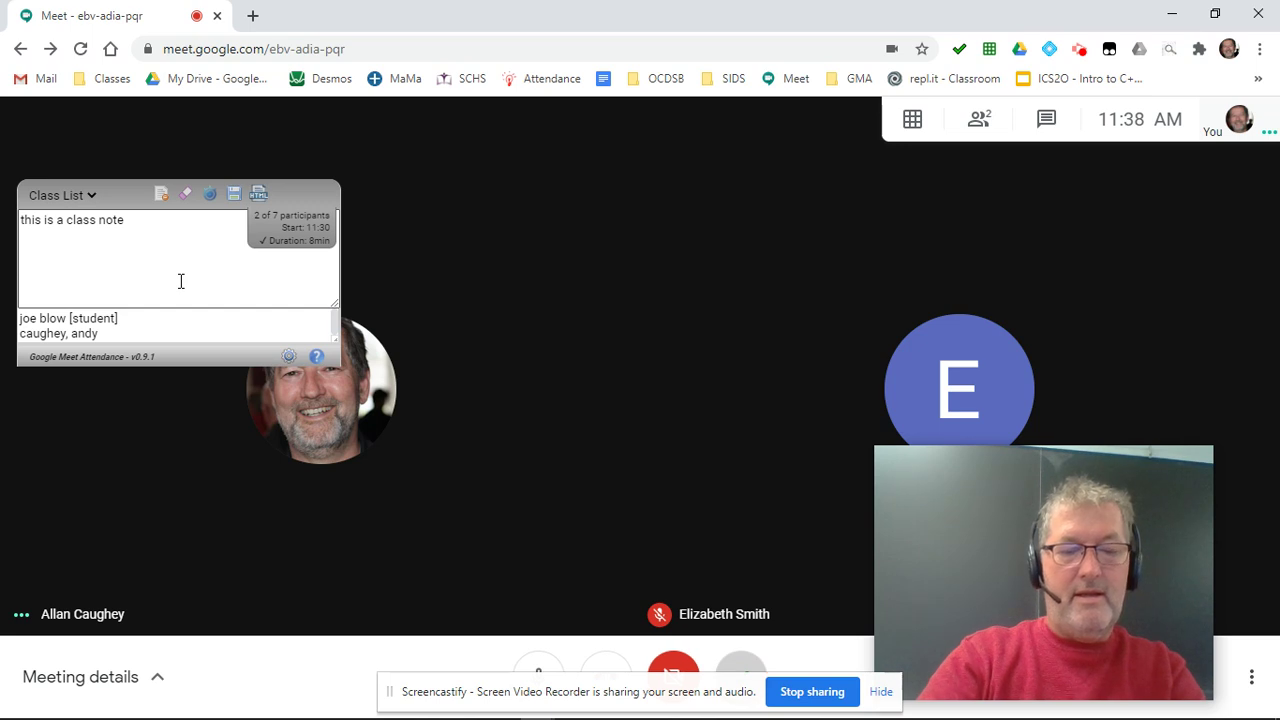
{"action": "type", "text": "ta da"}
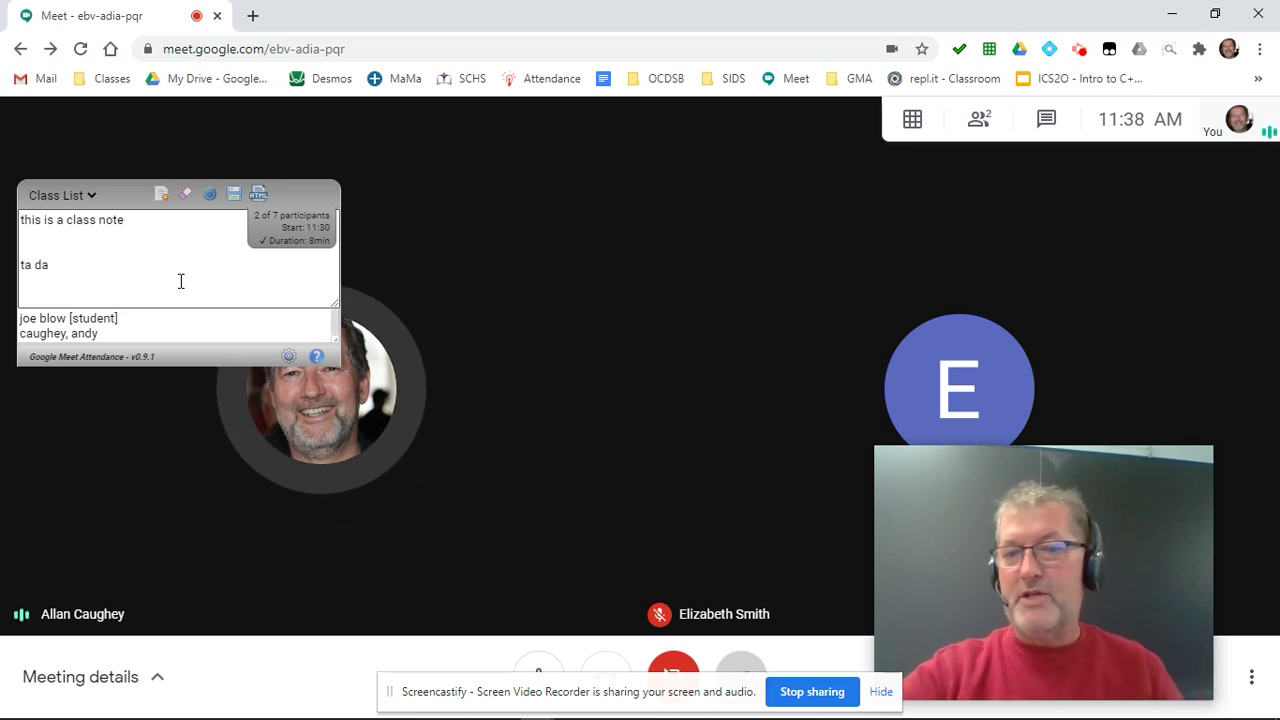
{"action": "left_click", "coordinate": [274, 337]}
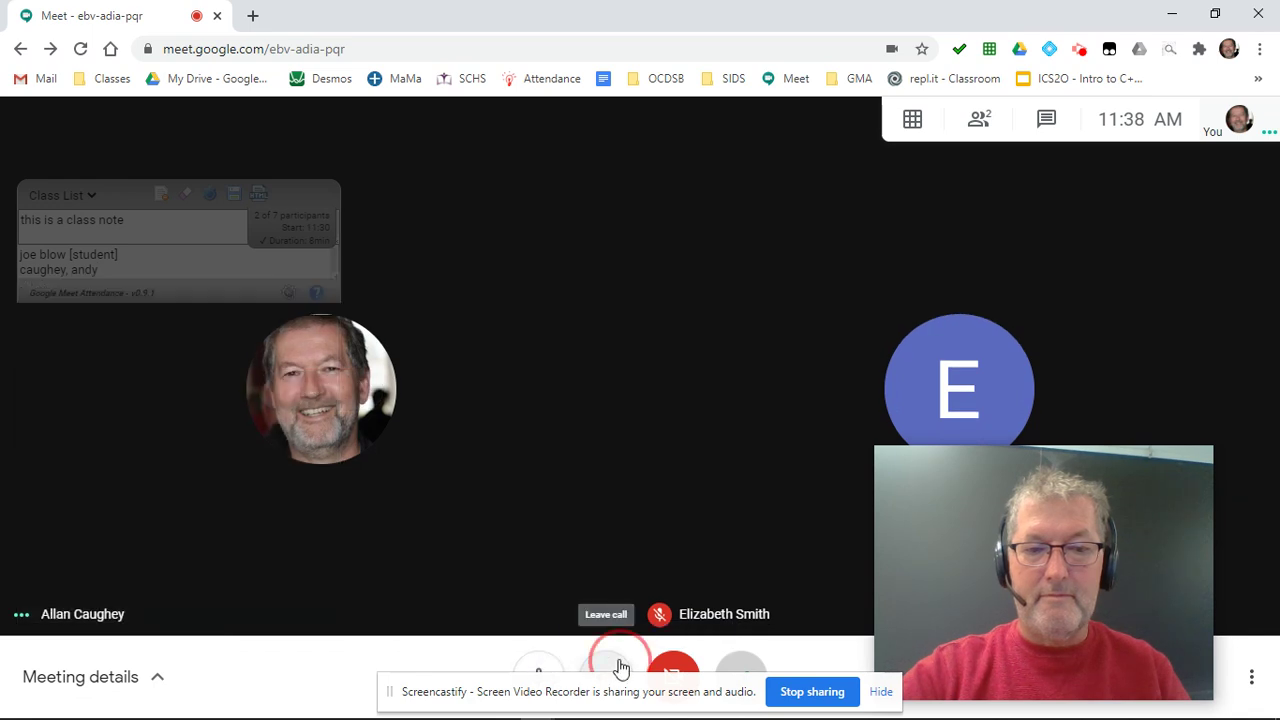
Leave the call and open the downloaded HTML attendance report, highlighting its class notes.
{"action": "left_click", "coordinate": [621, 665]}
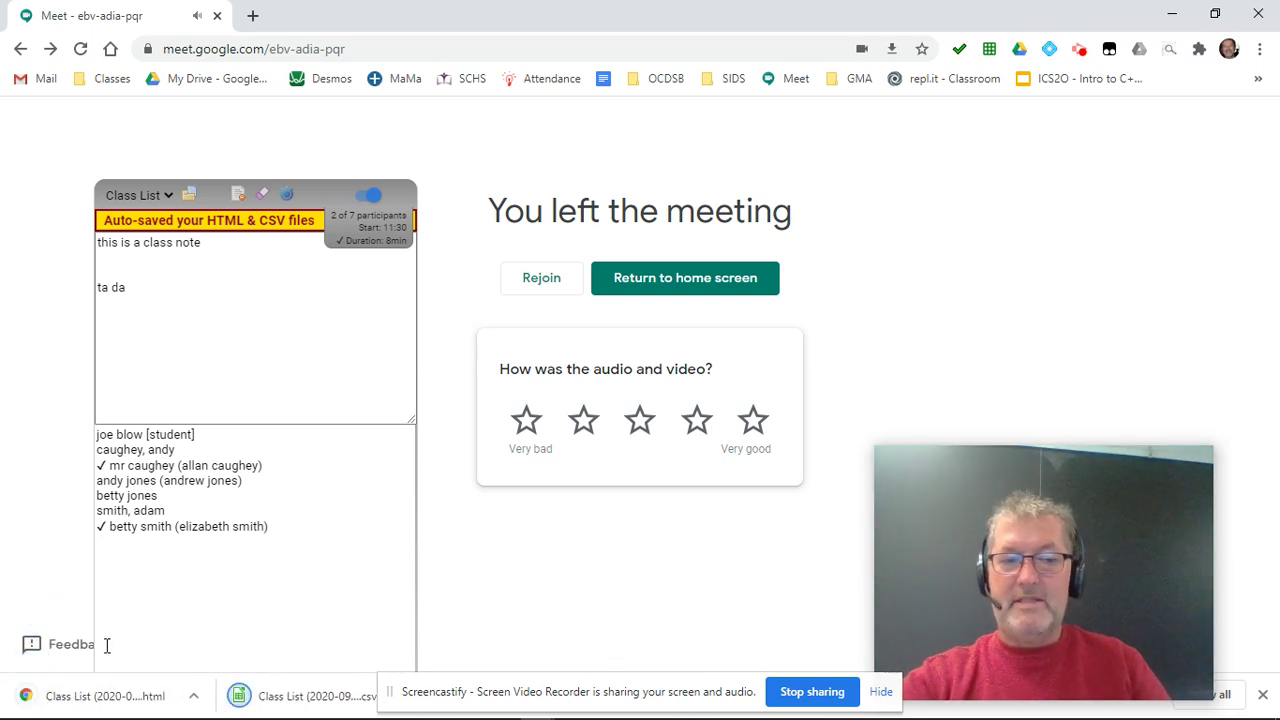
{"action": "left_click", "coordinate": [62, 699]}
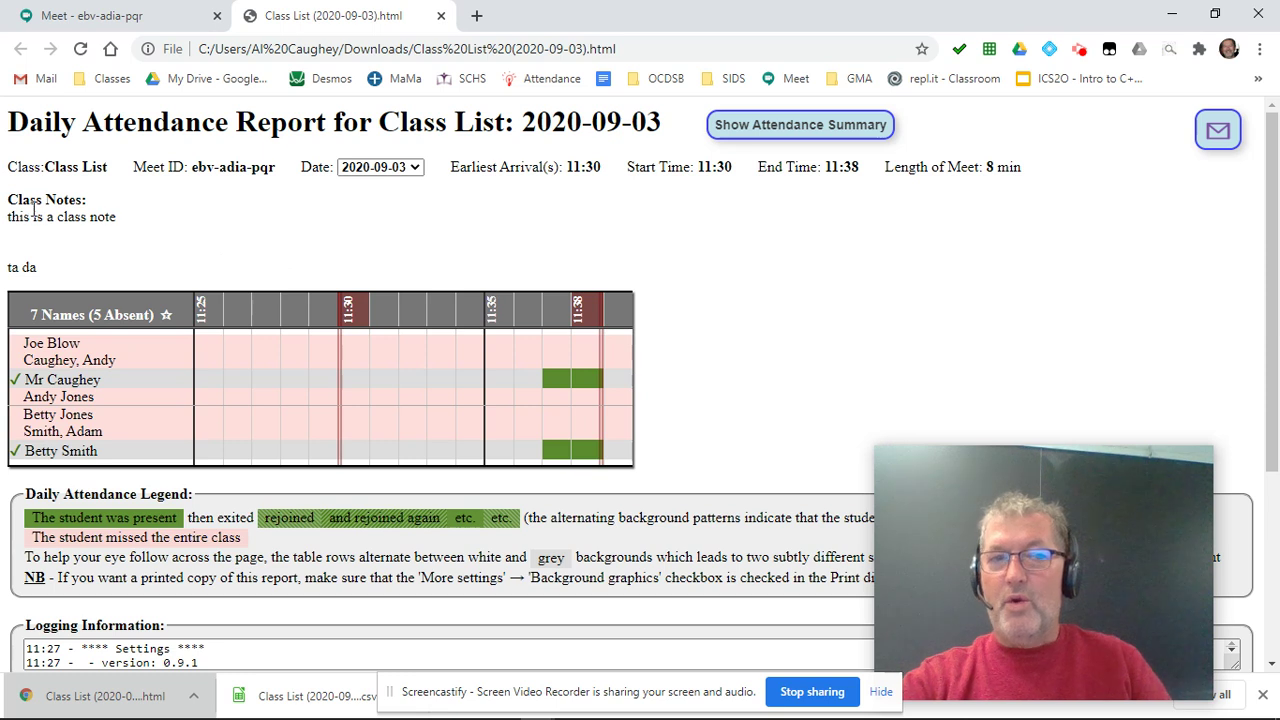
{"action": "left_click_drag", "start_coordinate": [34, 216], "coordinate": [89, 268]}
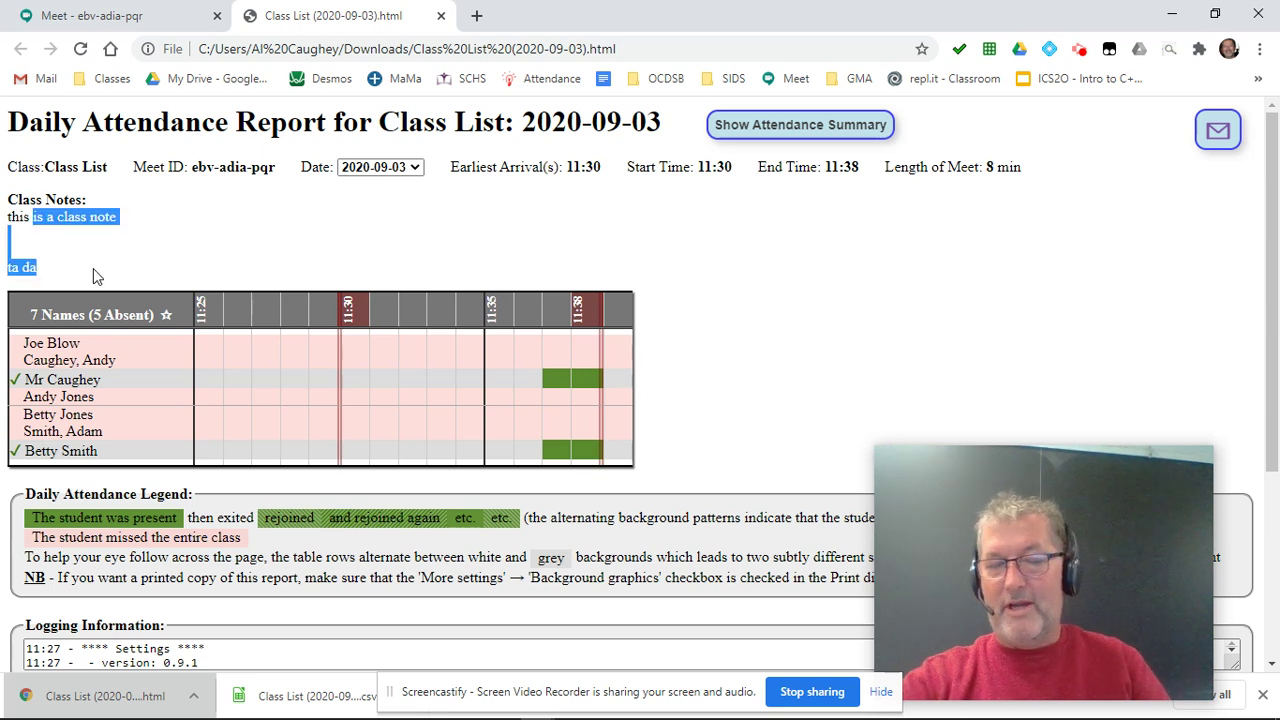